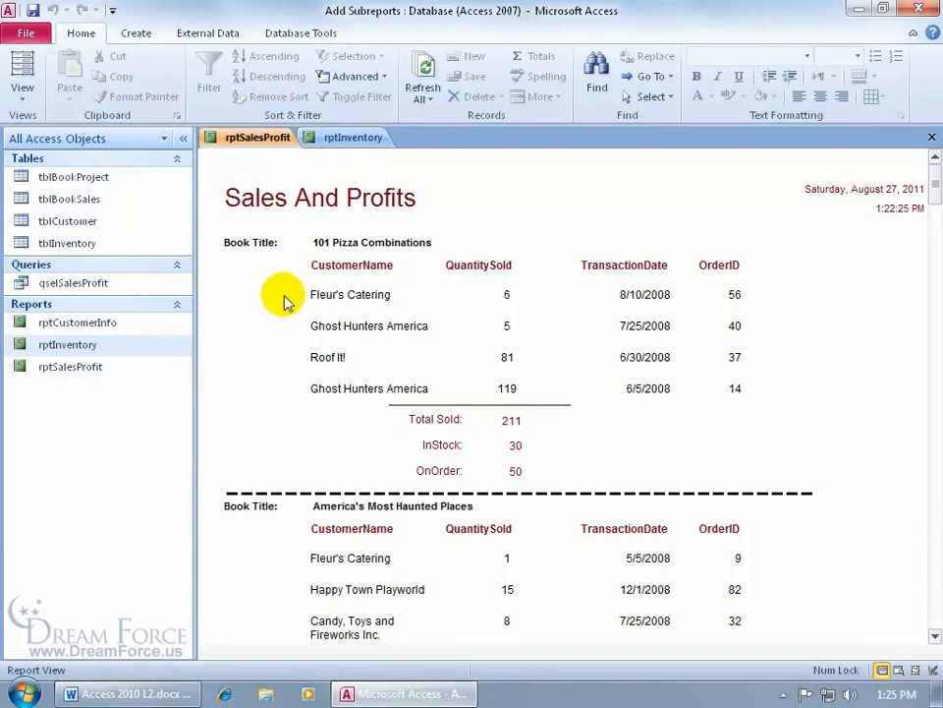
Switch rptSalesProfit to Design View and place a Subform/Subreport control in the Report Footer, just below the BookSold sum.
right_click(303, 173)
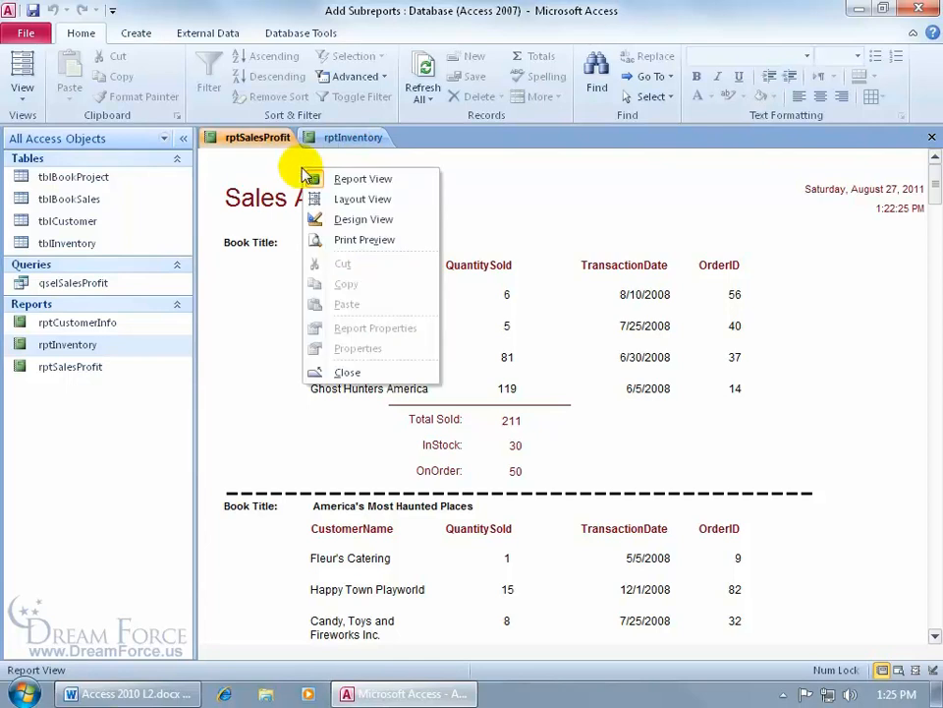
click(341, 220)
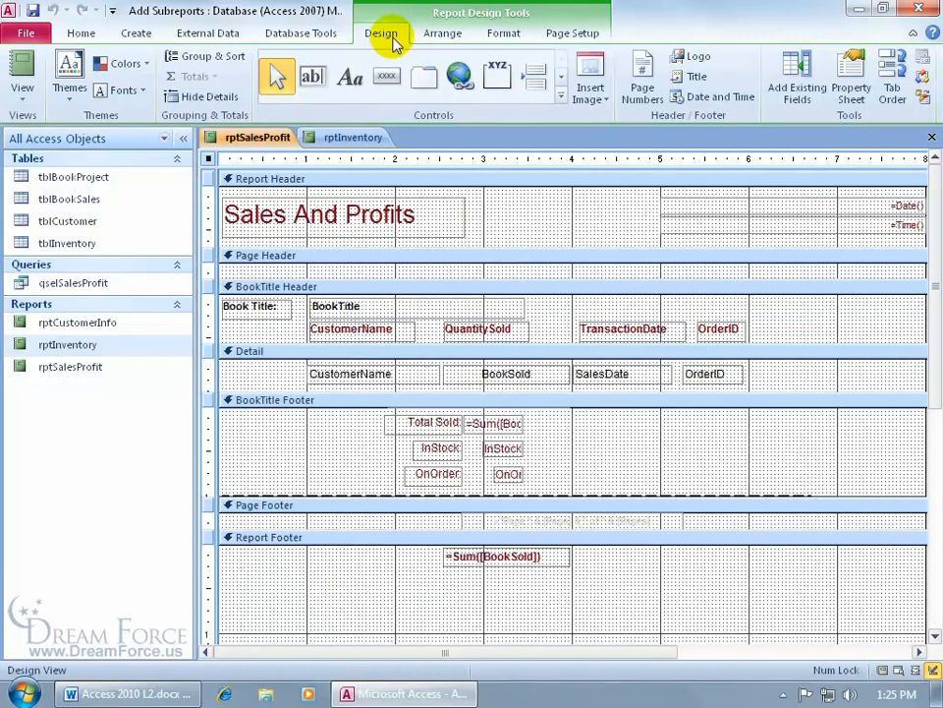
click(563, 96)
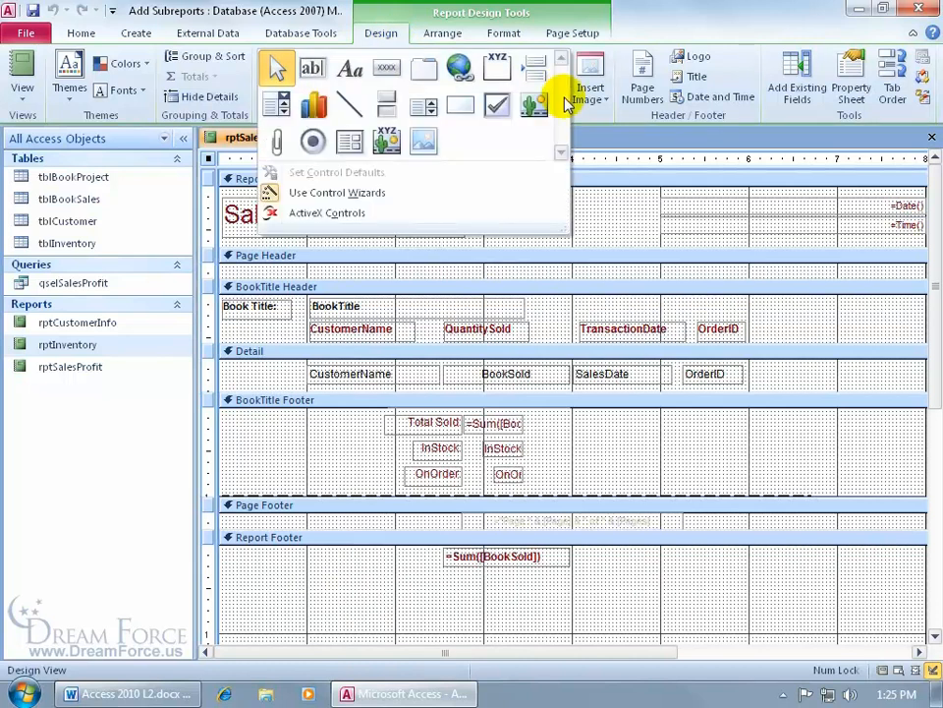
click(351, 144)
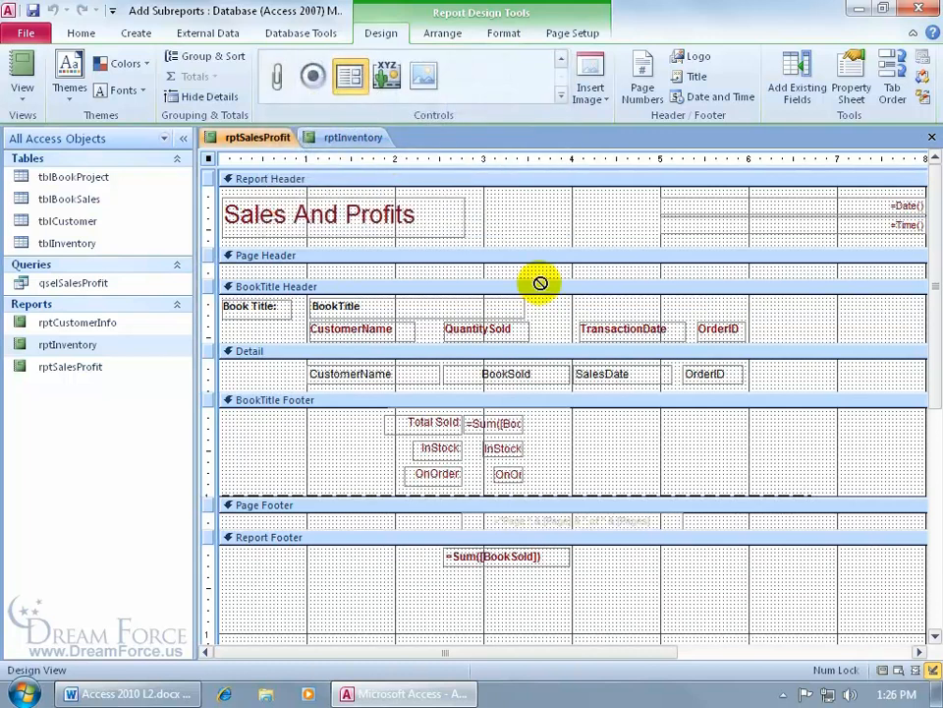
drag(933, 307, 932, 462)
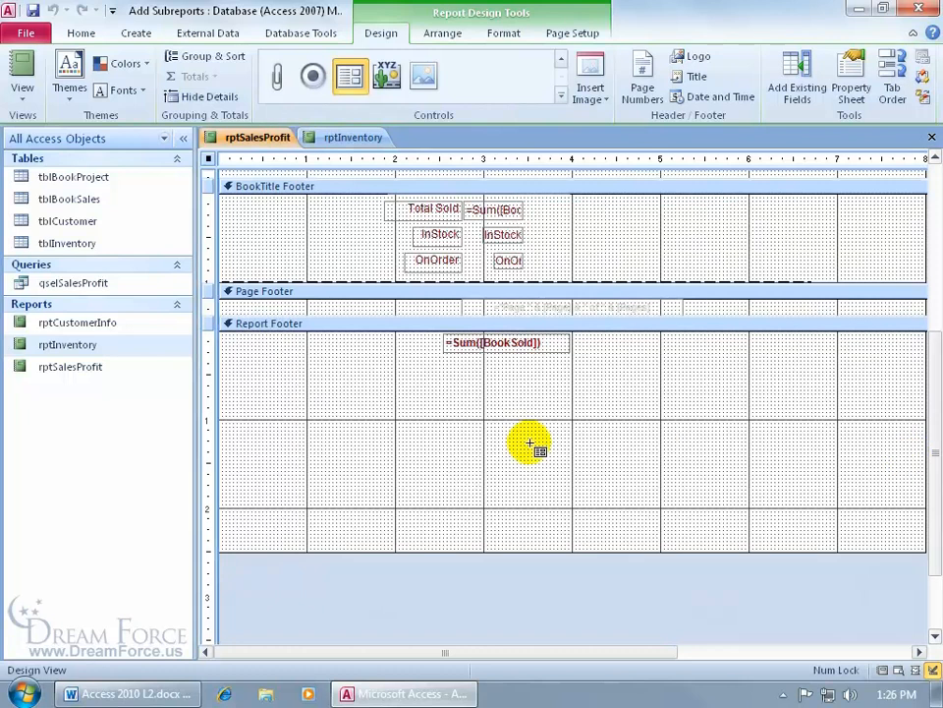
click(443, 373)
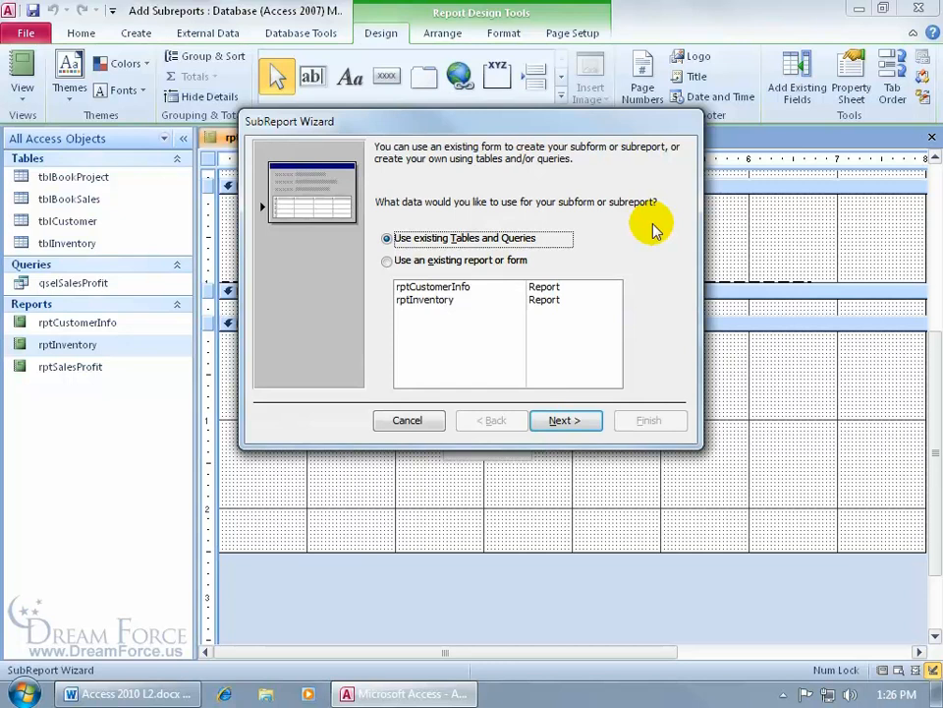
Base the subreport on the existing report rptInventory and set its link to the main report to None.
click(388, 262)
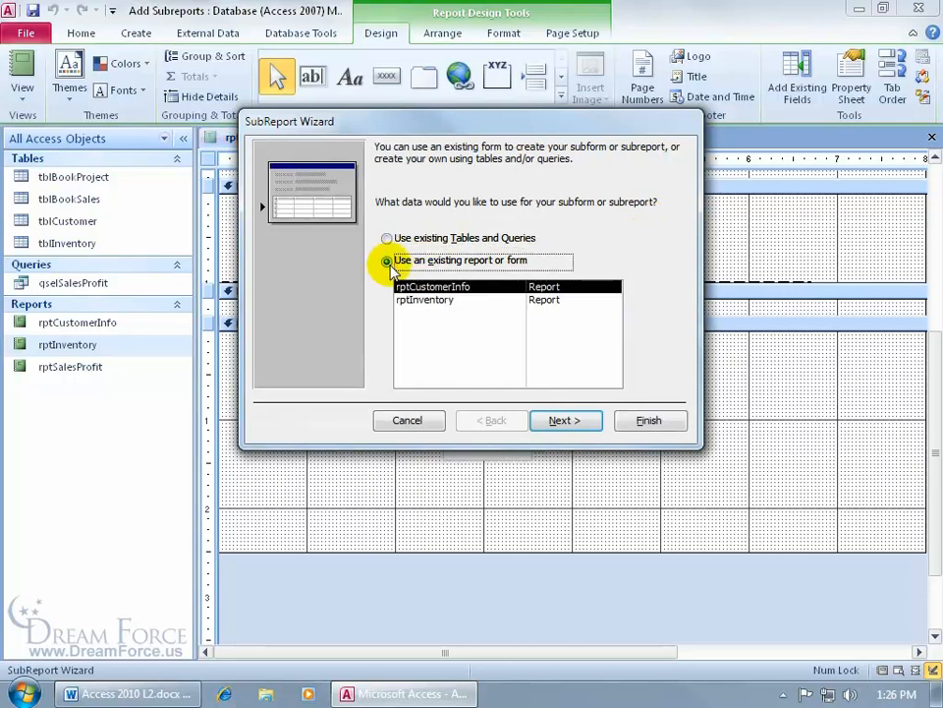
click(421, 300)
click(565, 422)
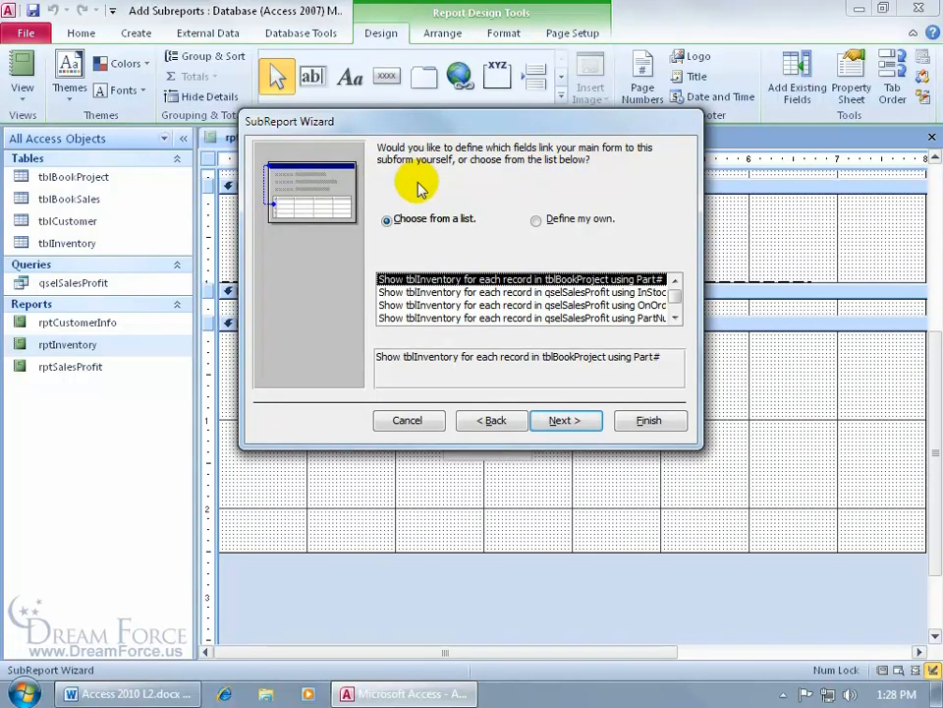
click(674, 310)
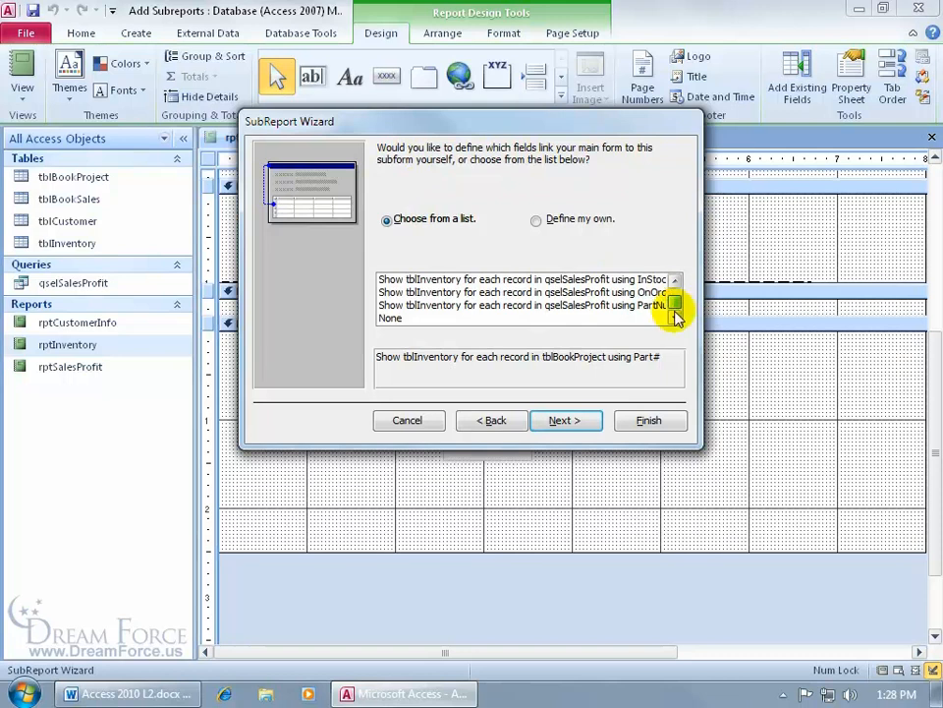
click(488, 316)
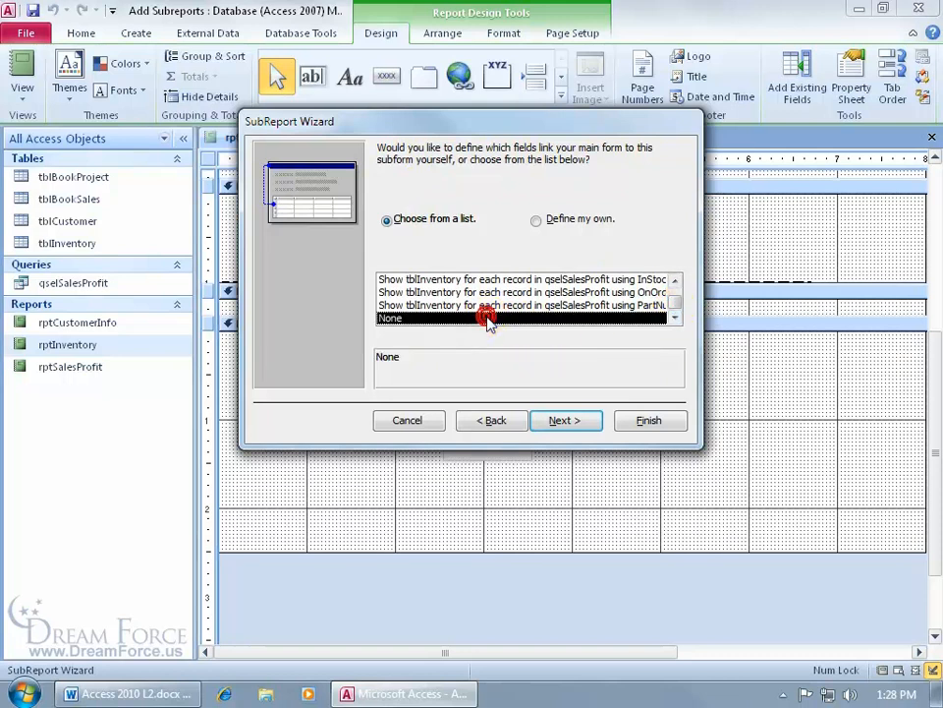
click(564, 420)
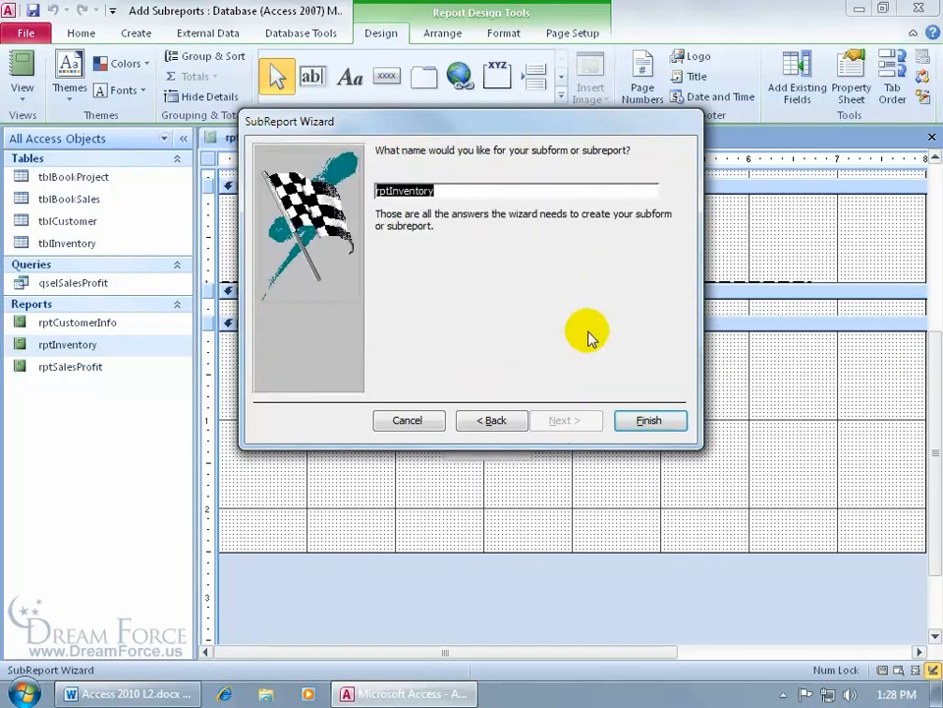
Name the subreport subInventory and finish the SubReport Wizard.
click(388, 189)
key(BackSpace)
key(BackSpace)
key(BackSpace)
text(sub)
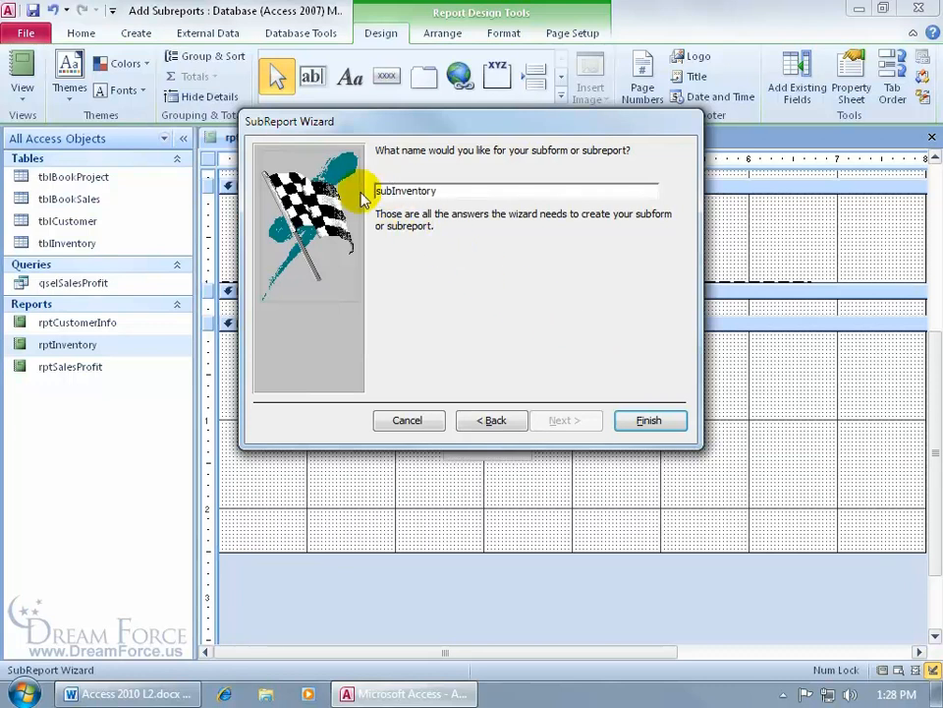
click(649, 419)
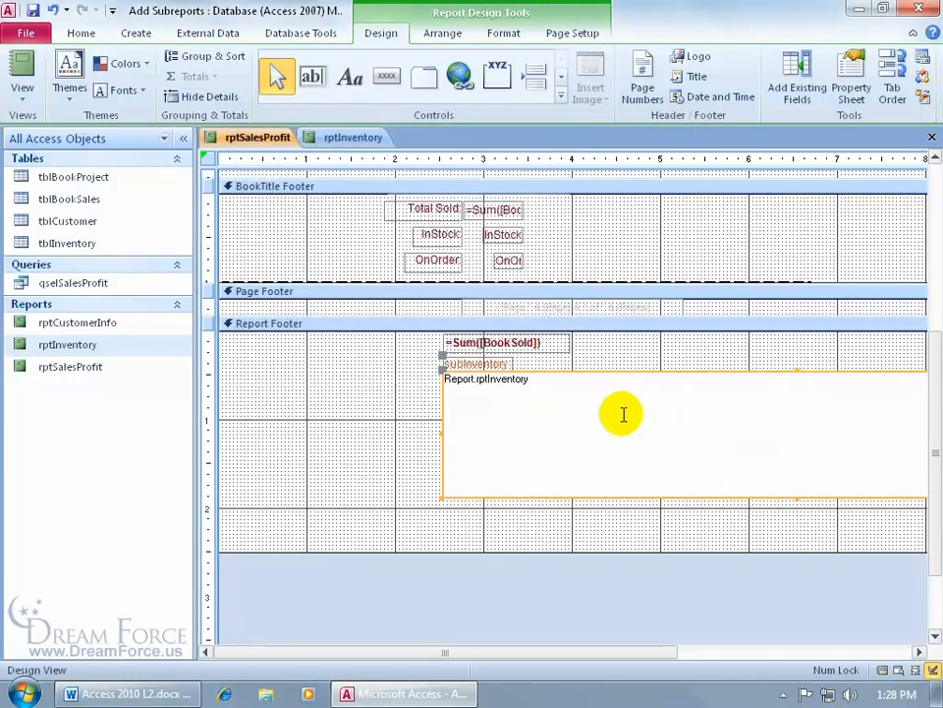
Narrow the subInventory subreport so it ends at about 6.75 inches, and reduce the report width to 8 inches.
drag(455, 652, 695, 653)
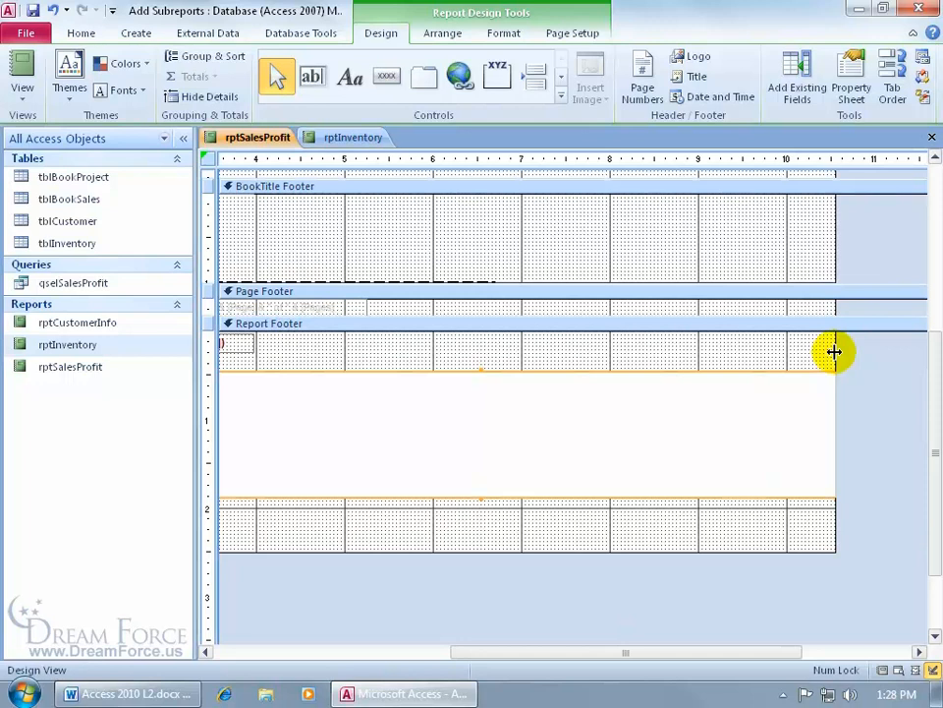
drag(834, 351, 853, 343)
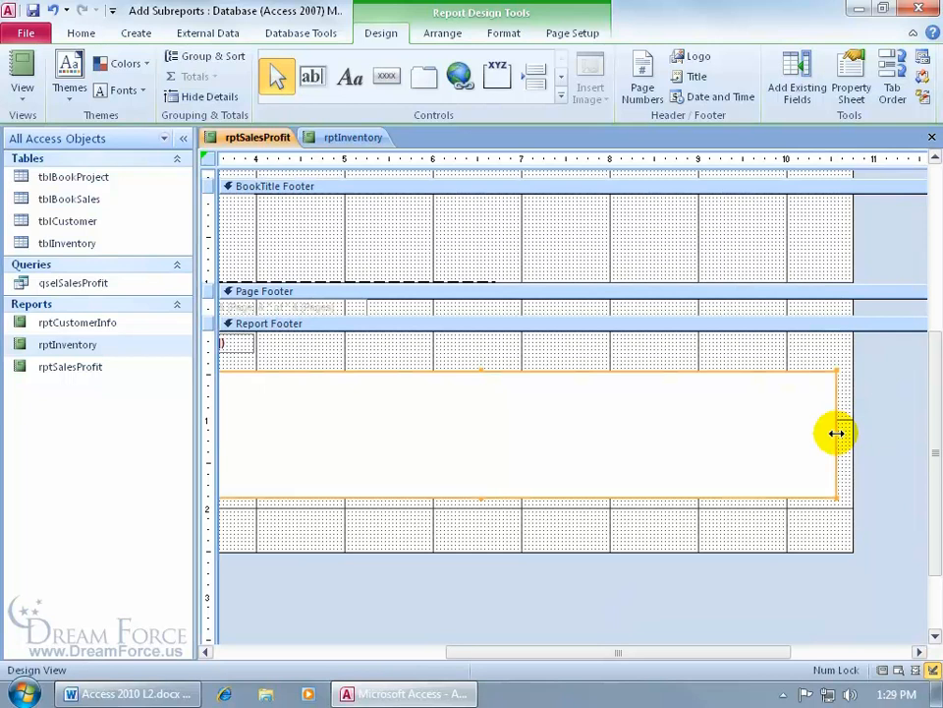
drag(836, 432, 501, 438)
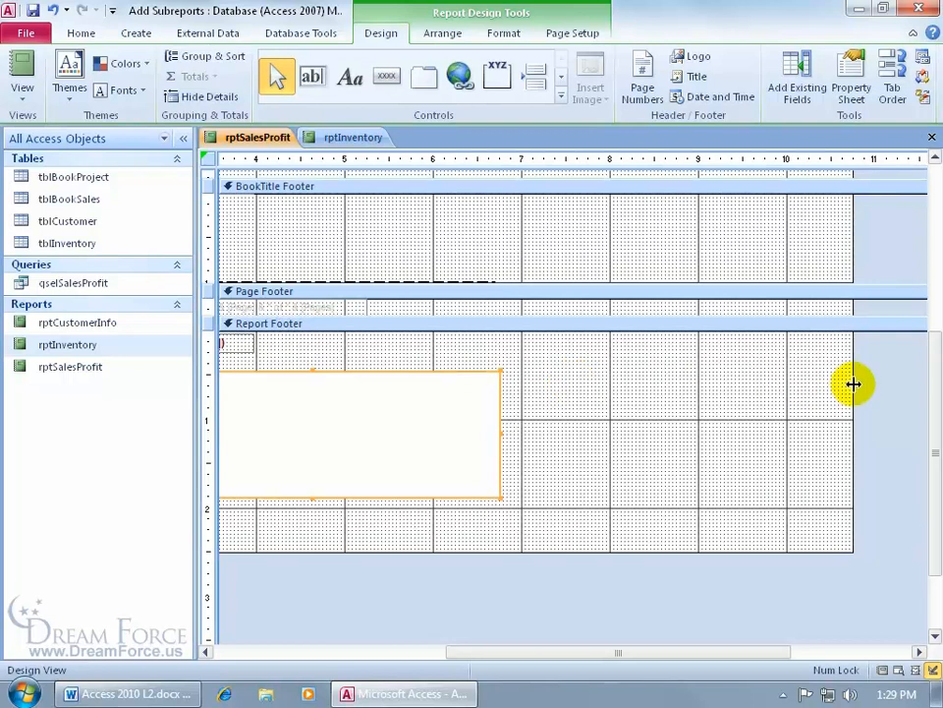
drag(854, 385, 610, 403)
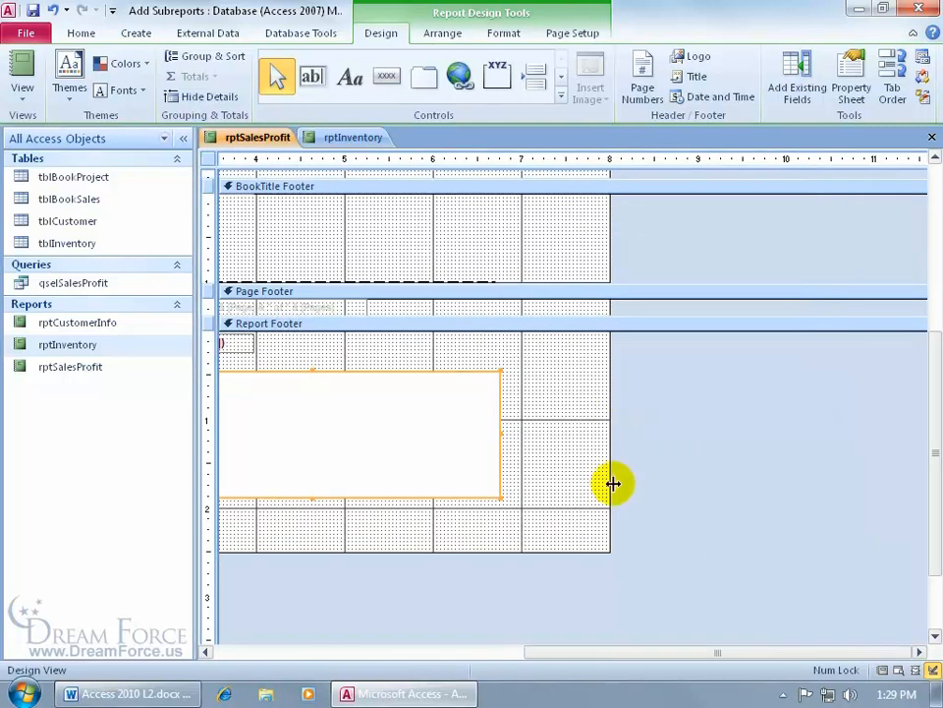
Show rptSalesProfit in Report View and check the inventory subreport at the end of the report.
right_click(272, 145)
click(316, 225)
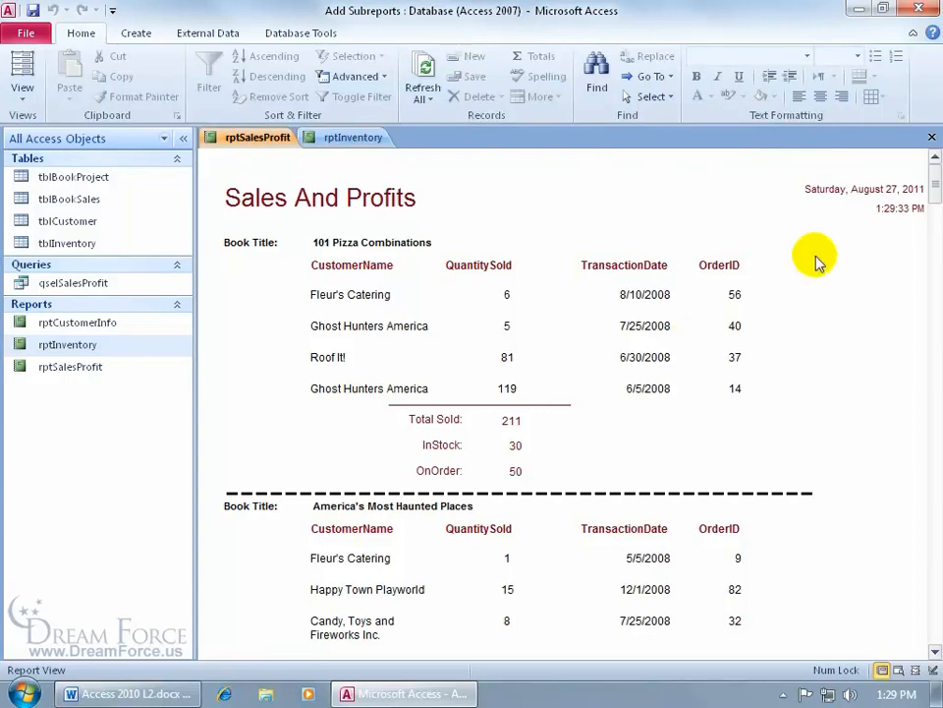
drag(936, 177, 910, 581)
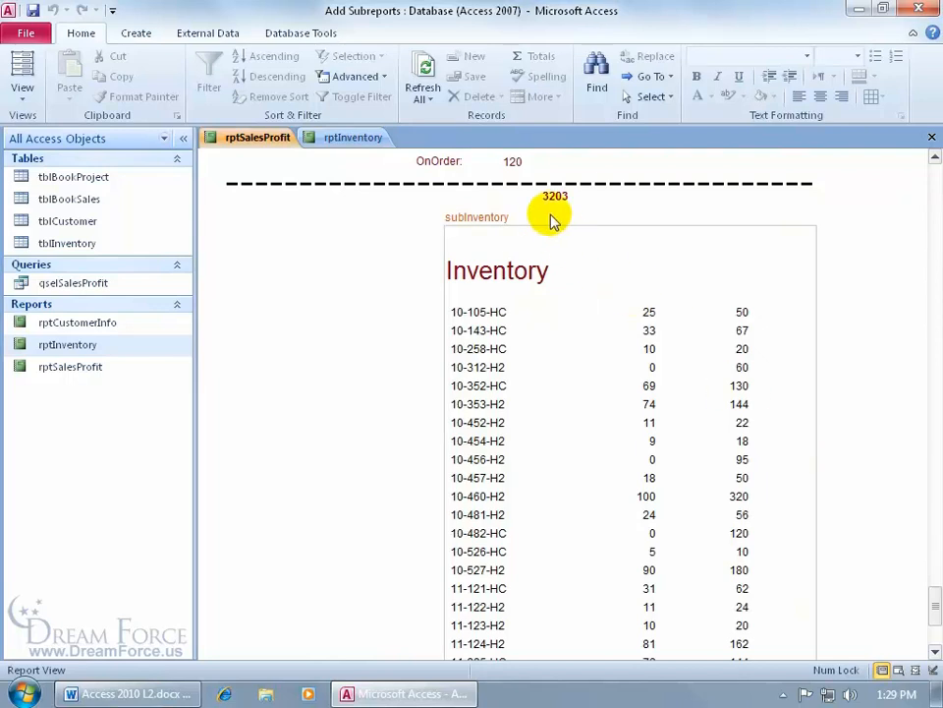
Open rptSalesProfit in Print Preview and examine how the inventory subreport falls across the last two pages.
right_click(232, 143)
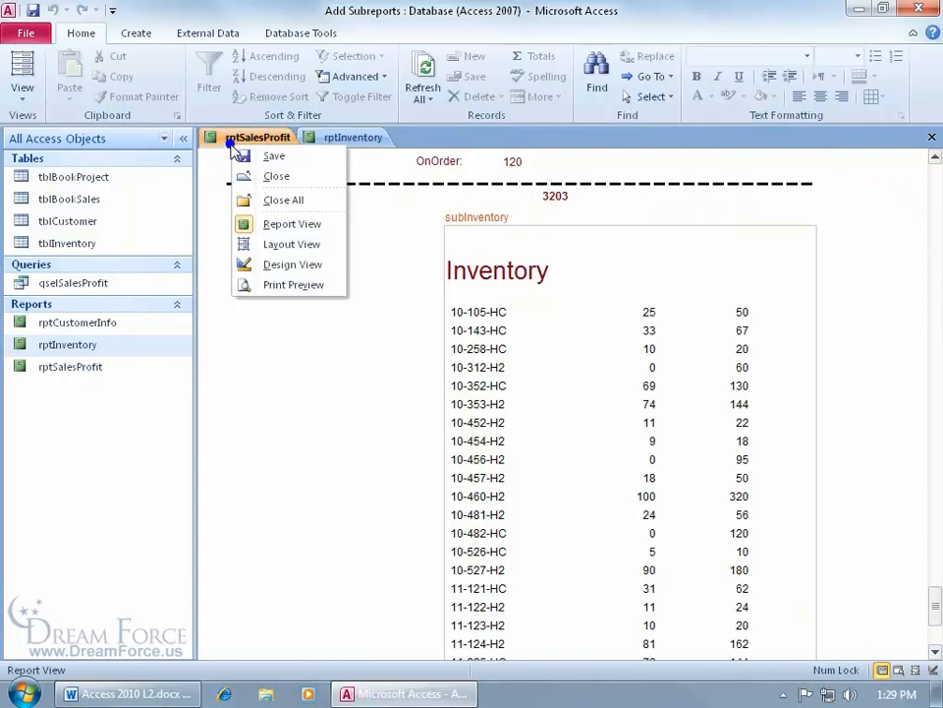
click(287, 285)
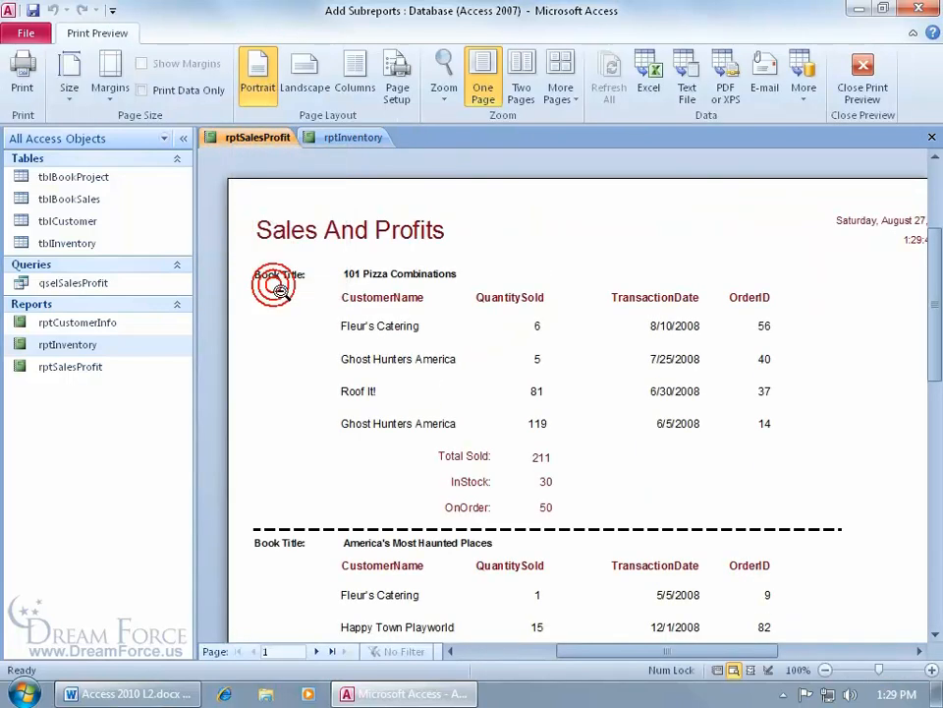
click(333, 652)
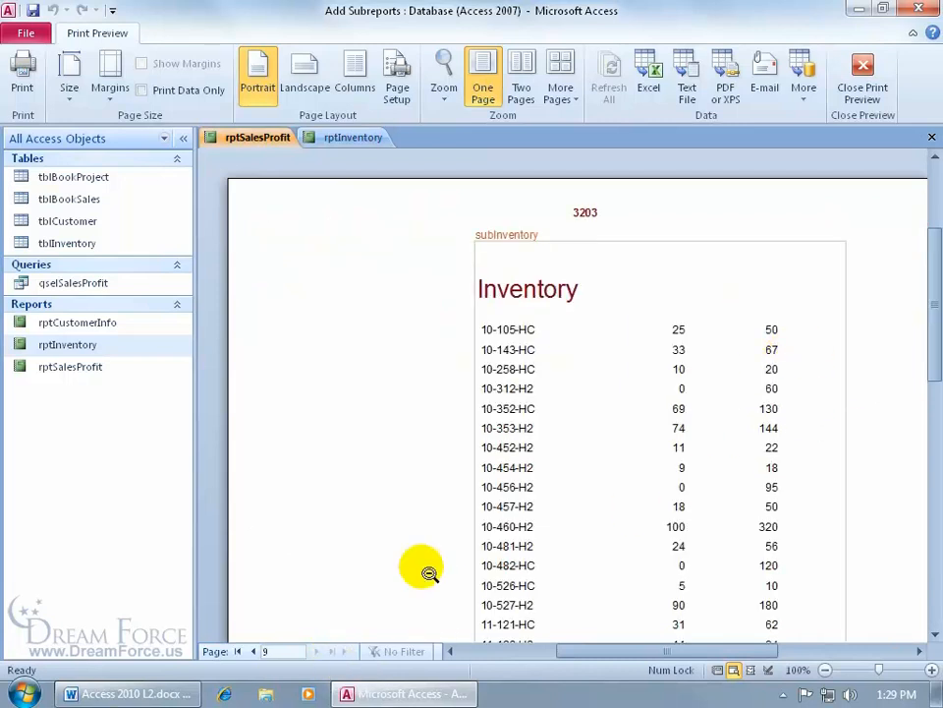
click(254, 651)
drag(931, 325, 936, 521)
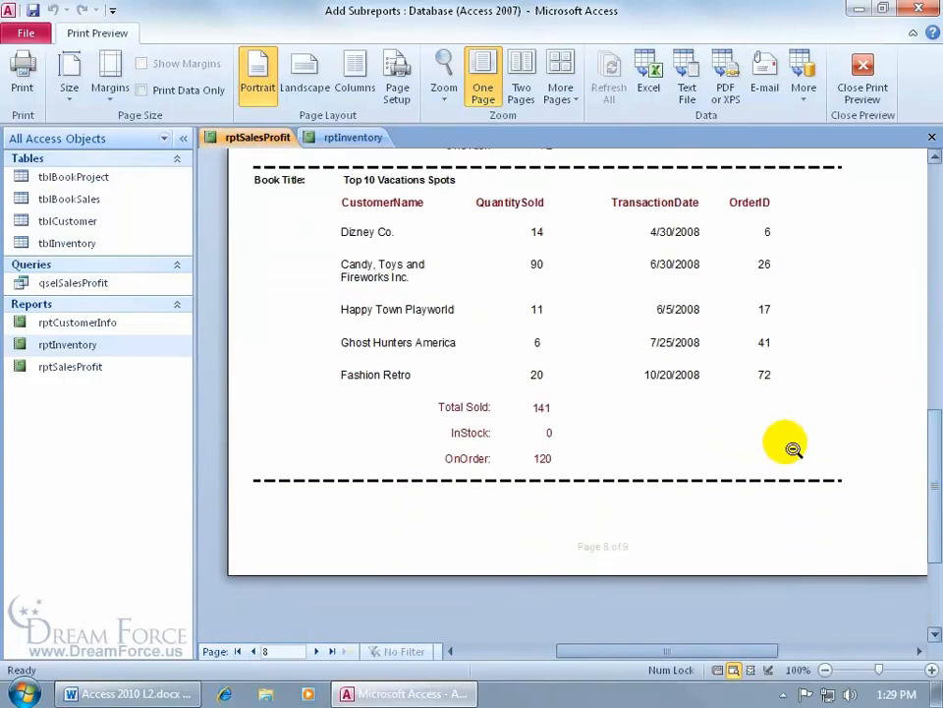
click(314, 650)
drag(931, 474, 920, 308)
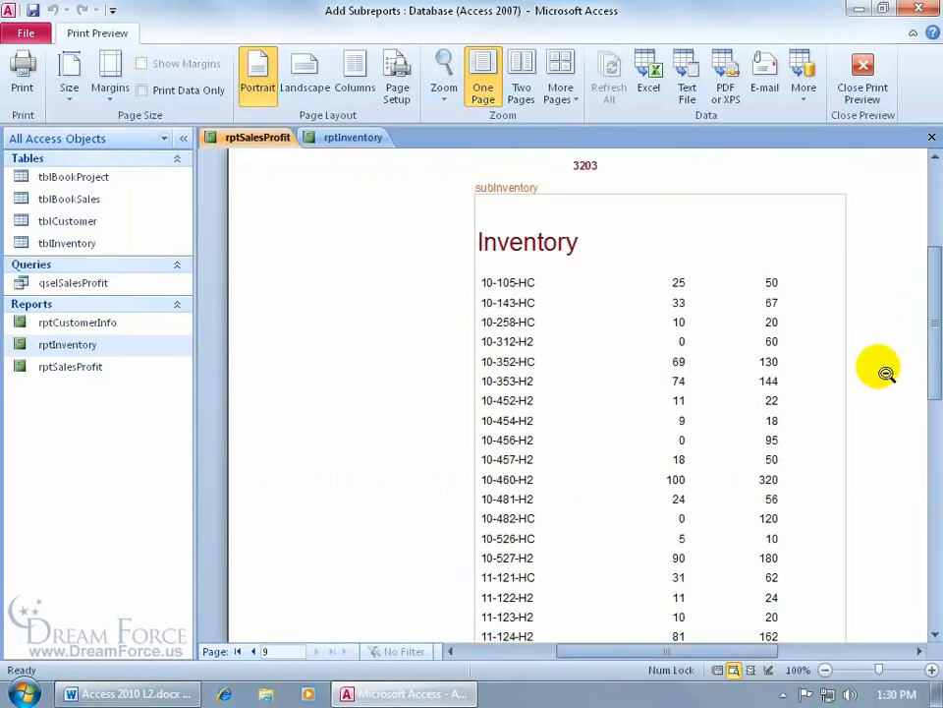